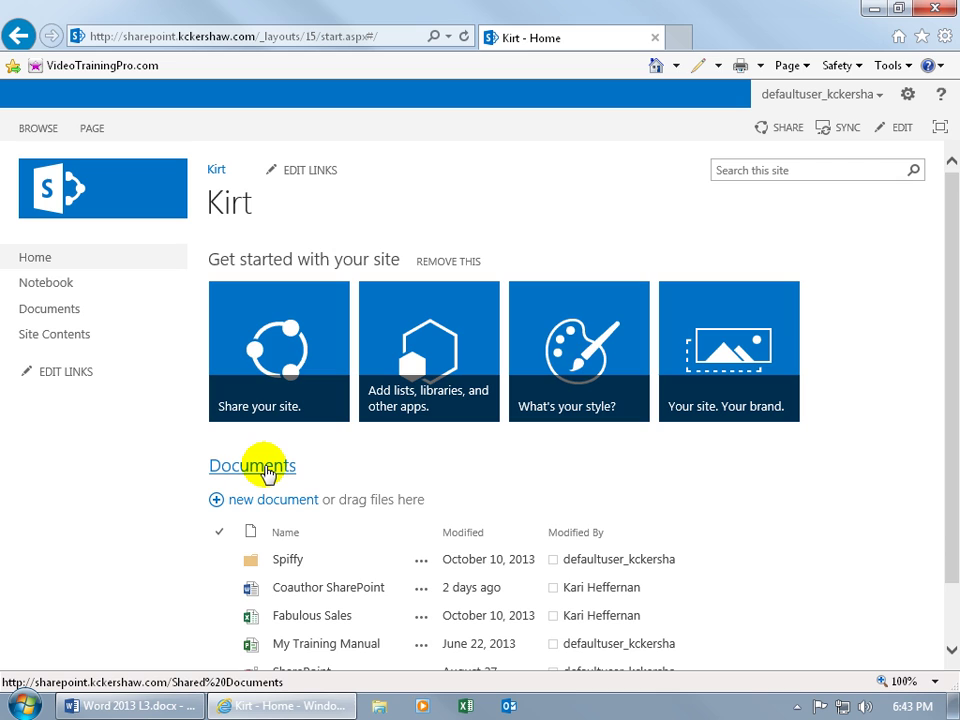
Step: Open the versioning settings of the site's Documents library
{"action": "left_click", "coordinate": [267, 468]}
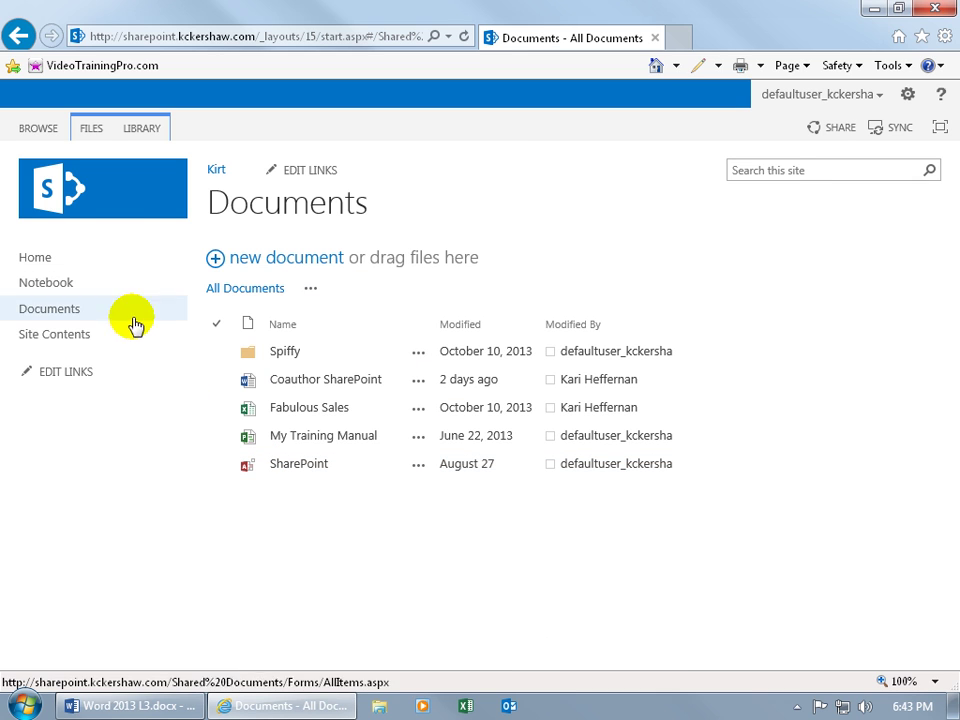
{"action": "left_click", "coordinate": [88, 131]}
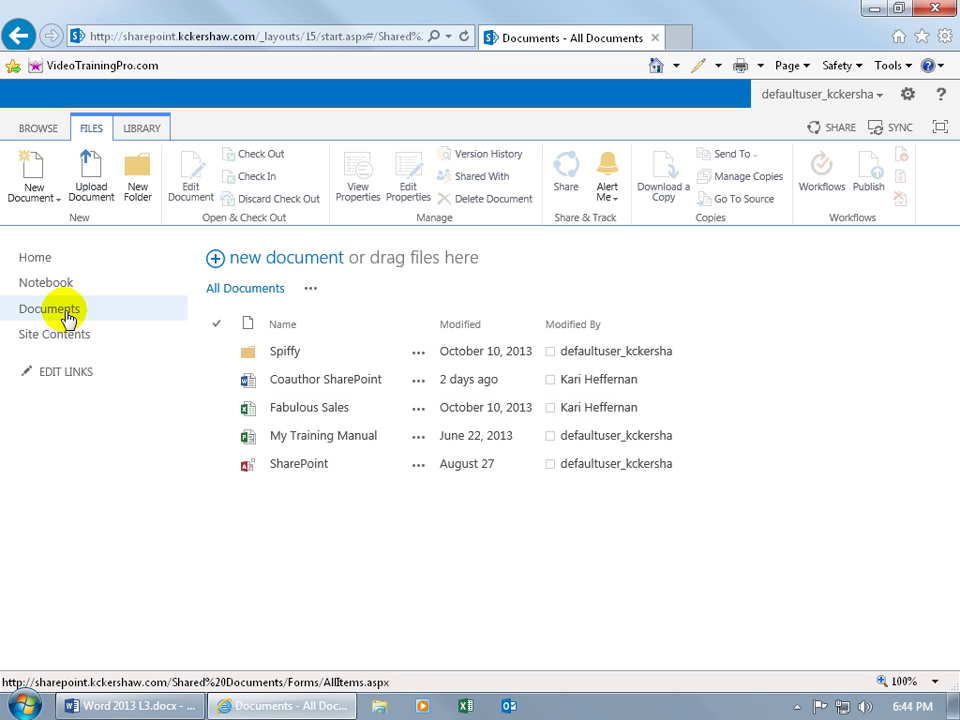
{"action": "left_click", "coordinate": [148, 130]}
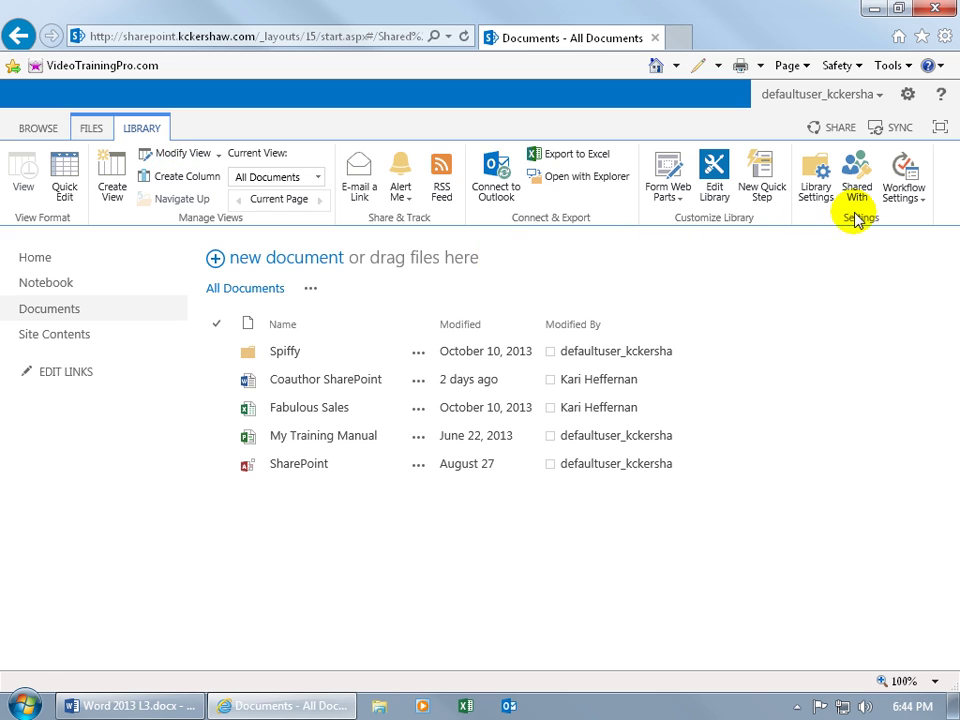
{"action": "left_click", "coordinate": [817, 196]}
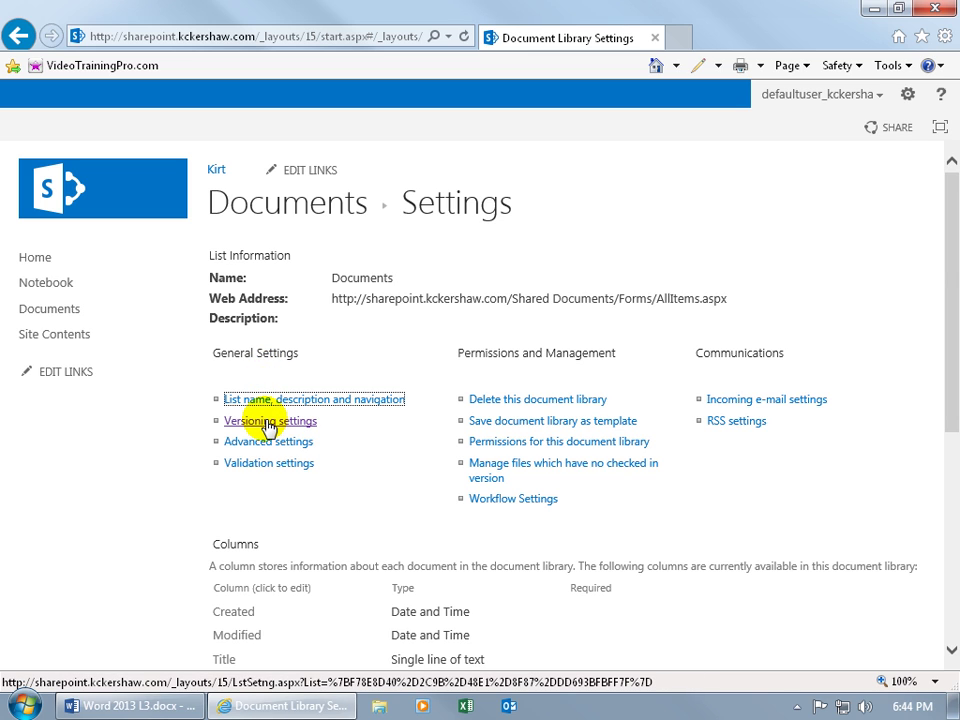
{"action": "left_click", "coordinate": [268, 423]}
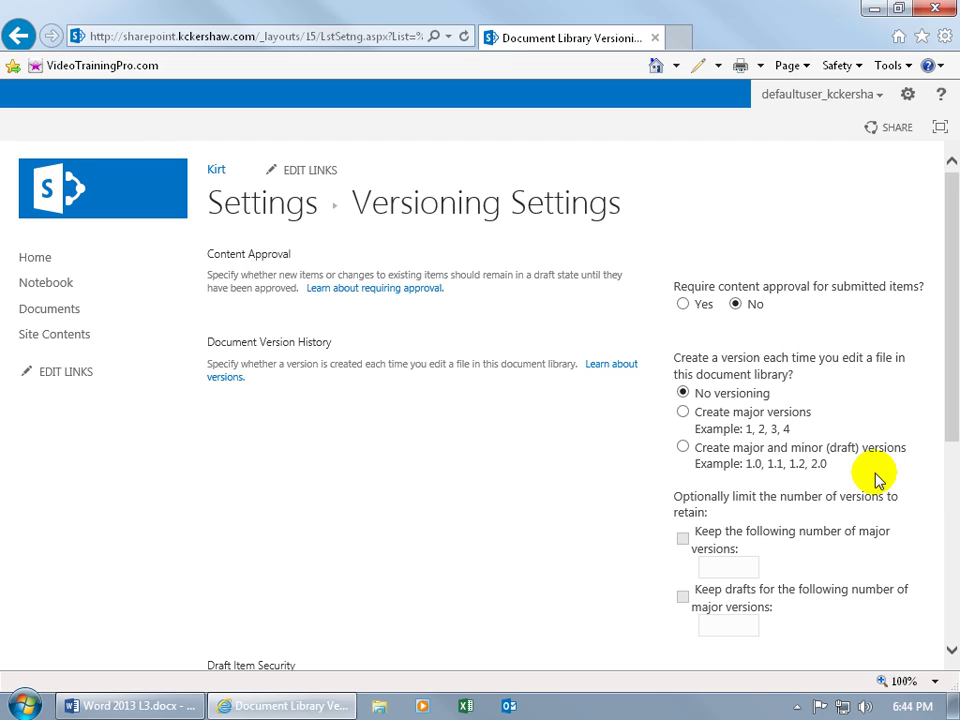
Step: Enable major and minor (draft) versions for the library, require documents to be checked out before editing, and save the settings
{"action": "left_click", "coordinate": [683, 447]}
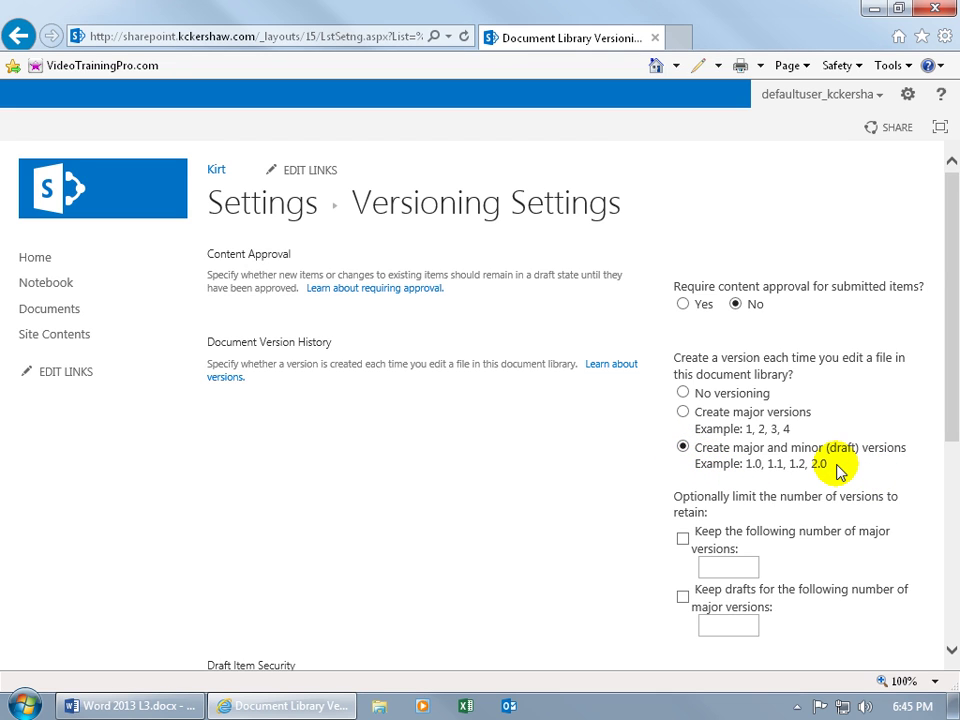
{"action": "scroll", "coordinate": [838, 470], "scroll_direction": "down", "scroll_amount": 2}
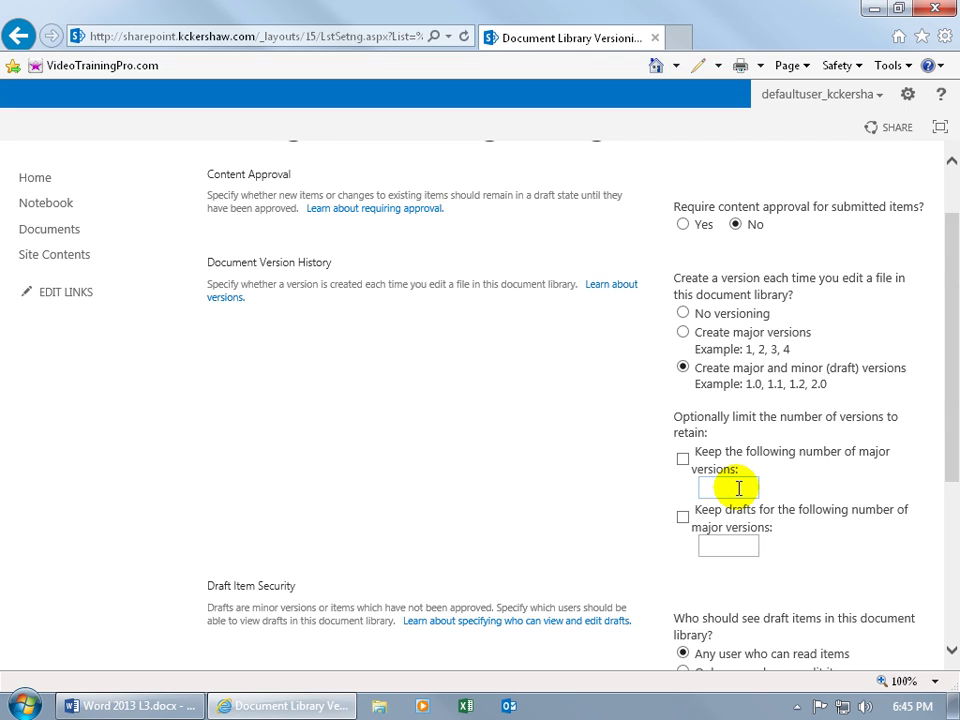
{"action": "left_click_drag", "start_coordinate": [955, 427], "coordinate": [947, 648]}
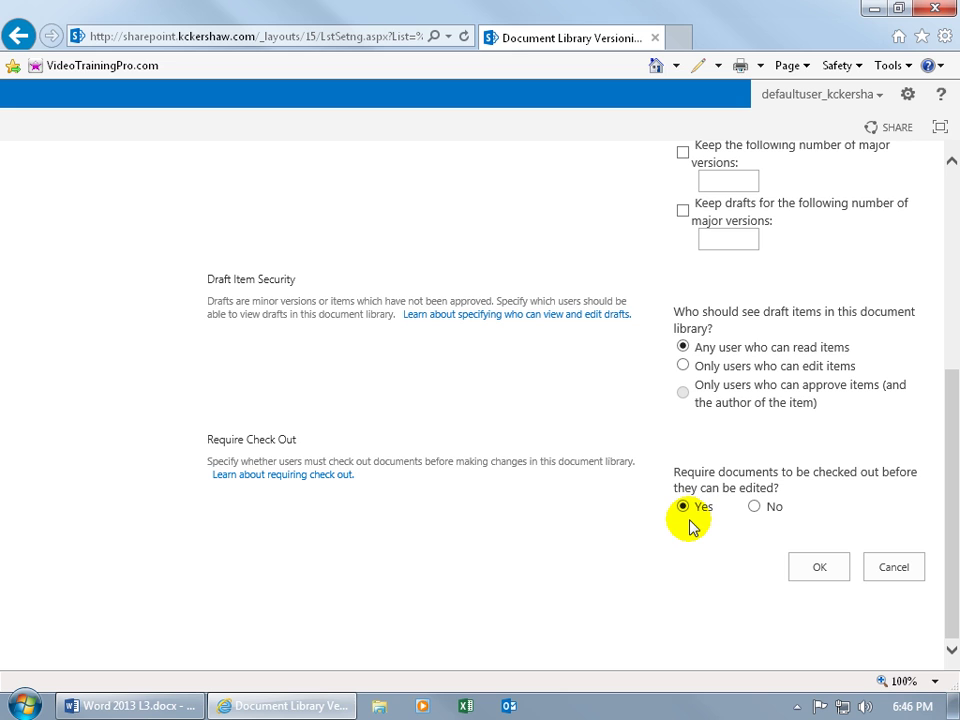
{"action": "left_click", "coordinate": [818, 567]}
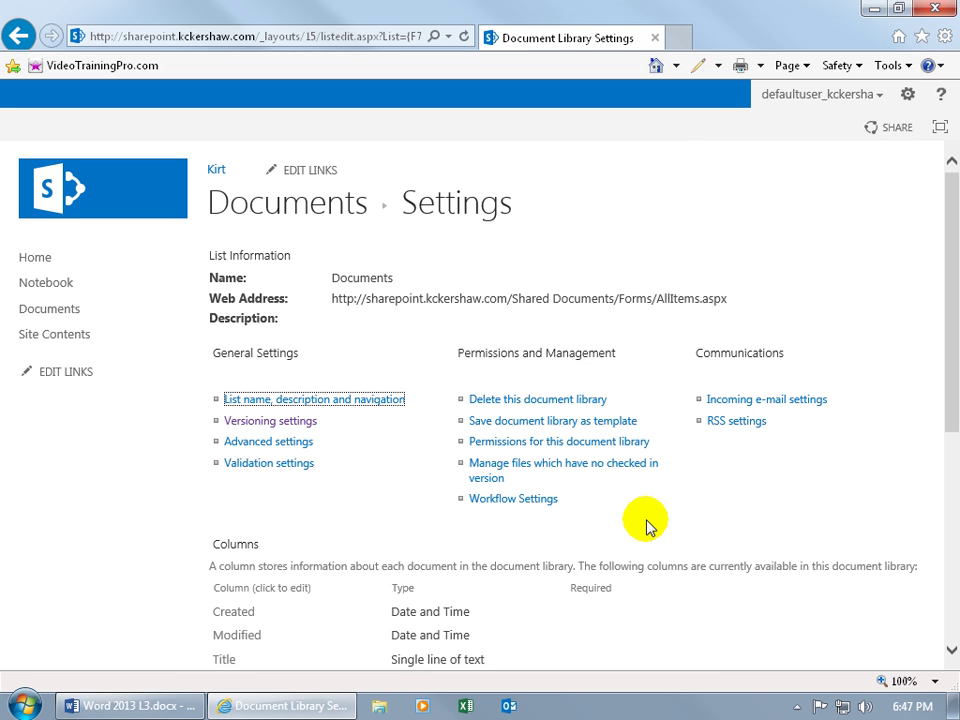
Step: Open Coauthor SharePoint from the Documents library in Word, allowing the program and entering the account password
{"action": "left_click", "coordinate": [70, 311]}
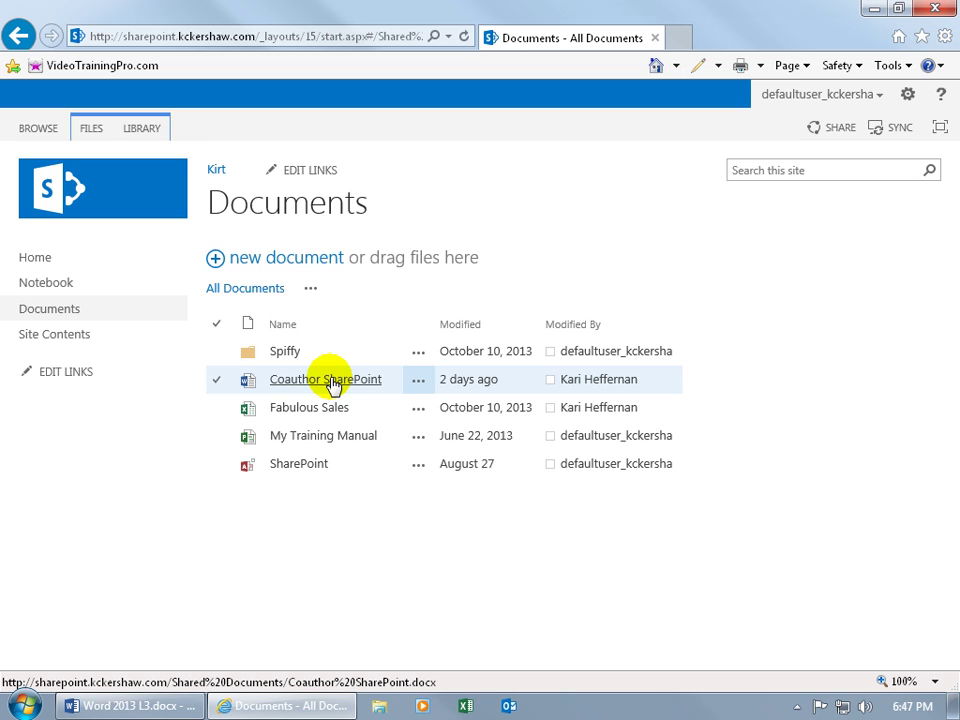
{"action": "left_click", "coordinate": [342, 387]}
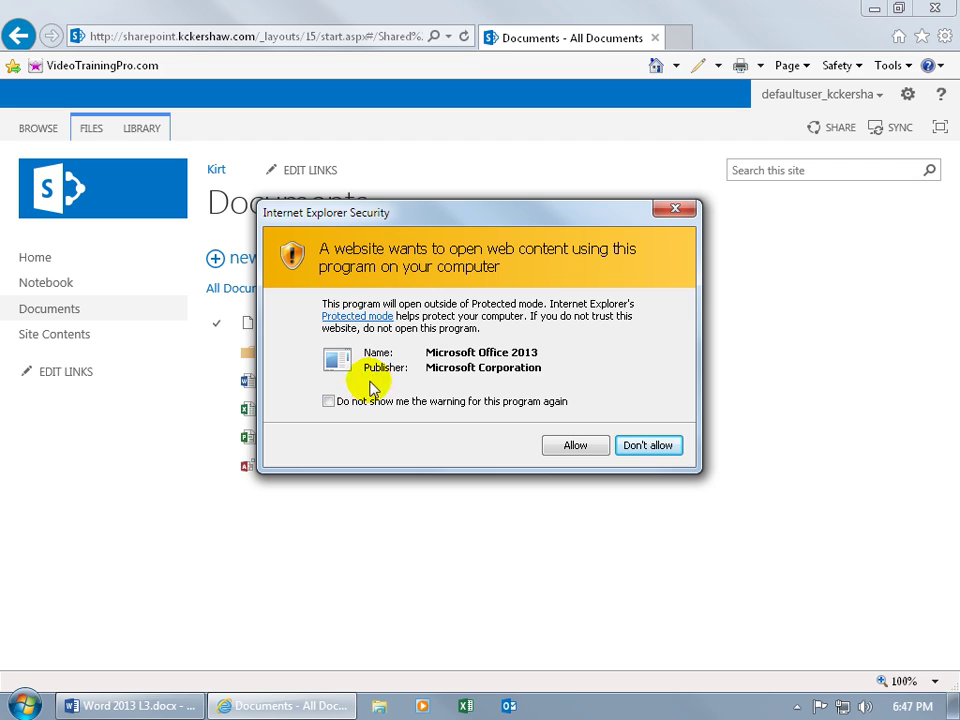
{"action": "left_click", "coordinate": [574, 447]}
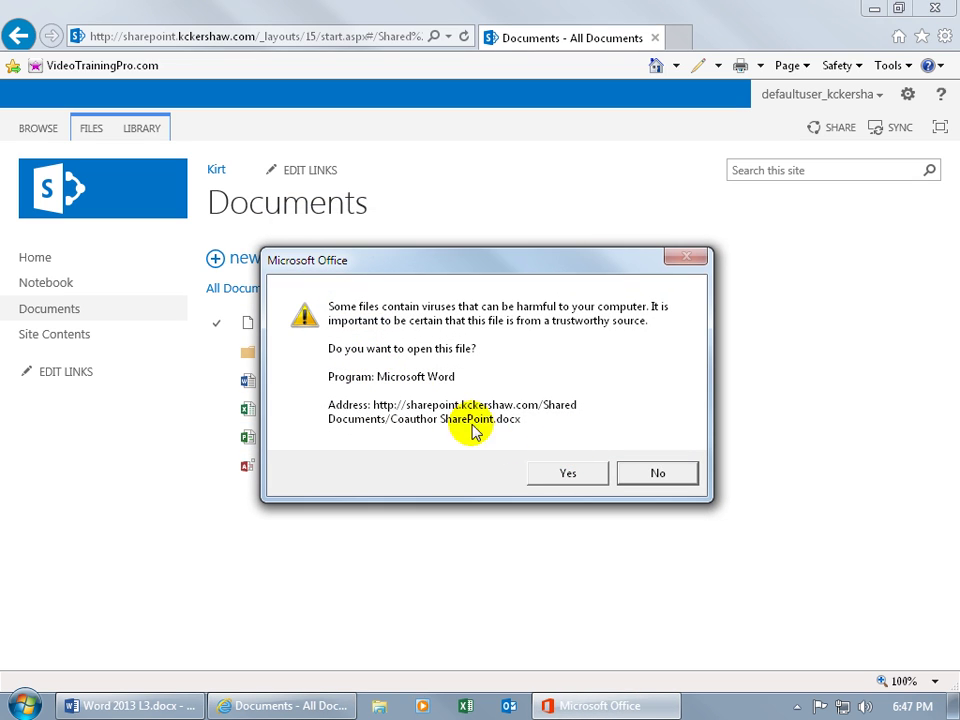
{"action": "left_click", "coordinate": [564, 476]}
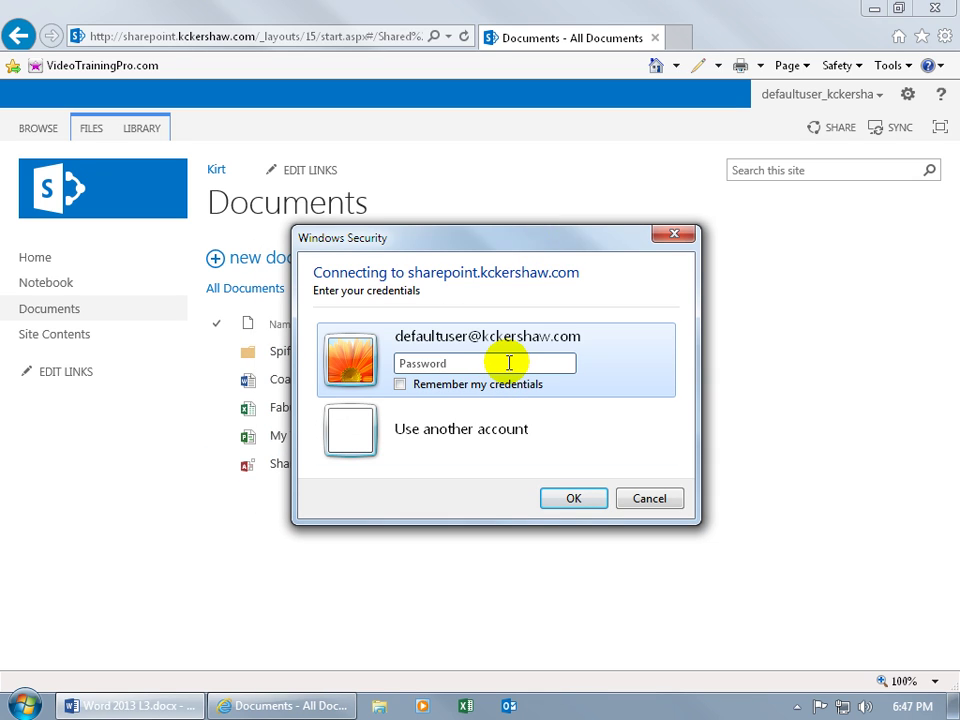
{"action": "type", "text": "********"}
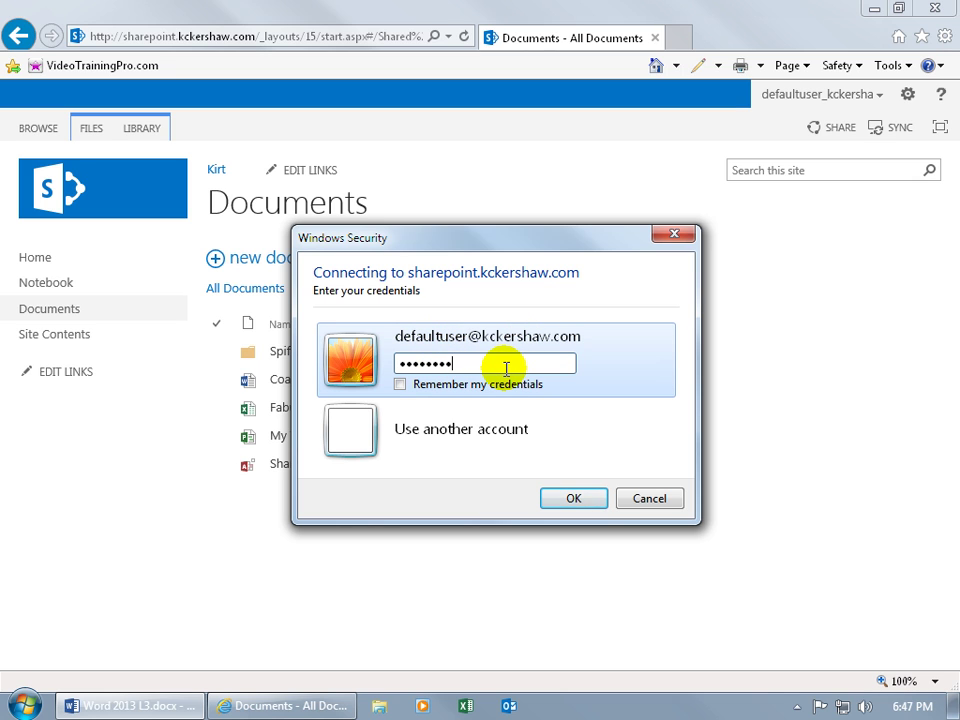
{"action": "left_click", "coordinate": [567, 502]}
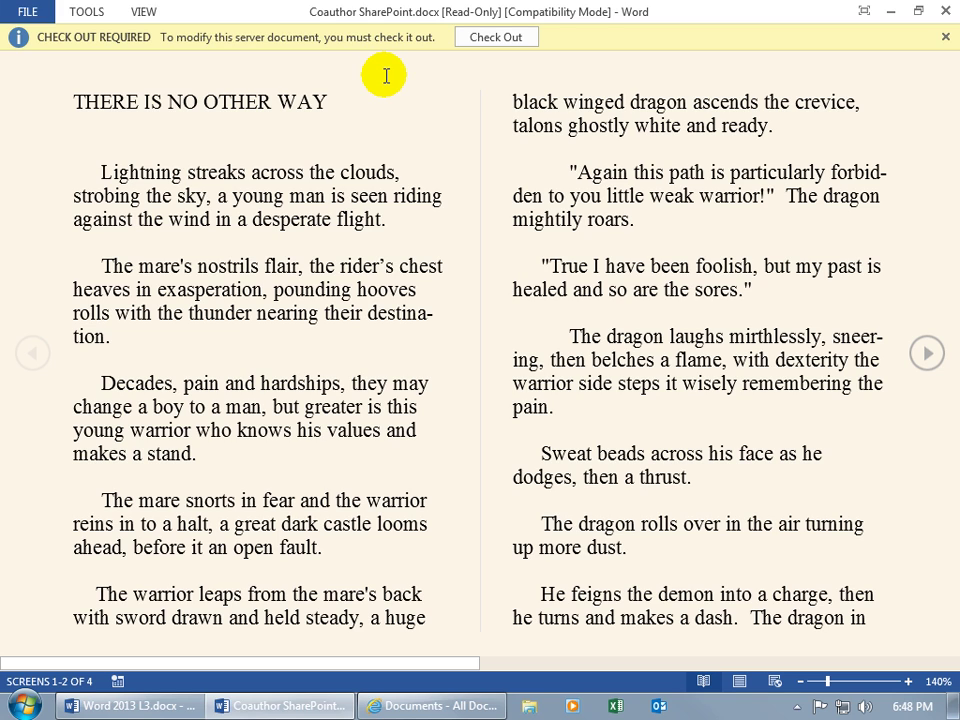
Step: View the read-only document in Print Layout, then close it without checking it out
{"action": "left_click", "coordinate": [740, 681]}
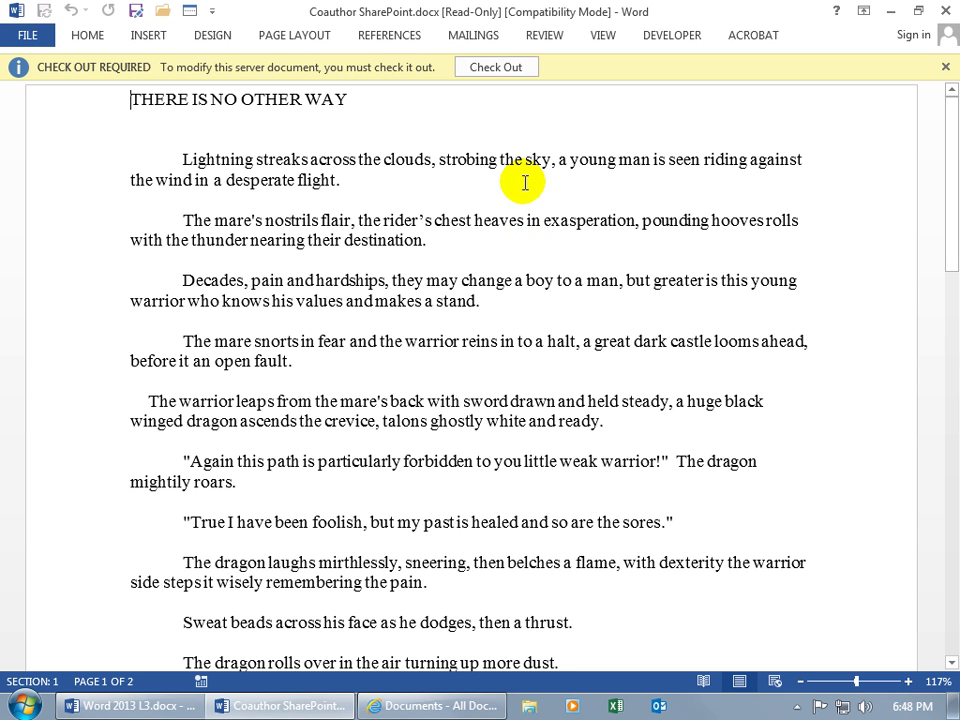
{"action": "left_click", "coordinate": [942, 11]}
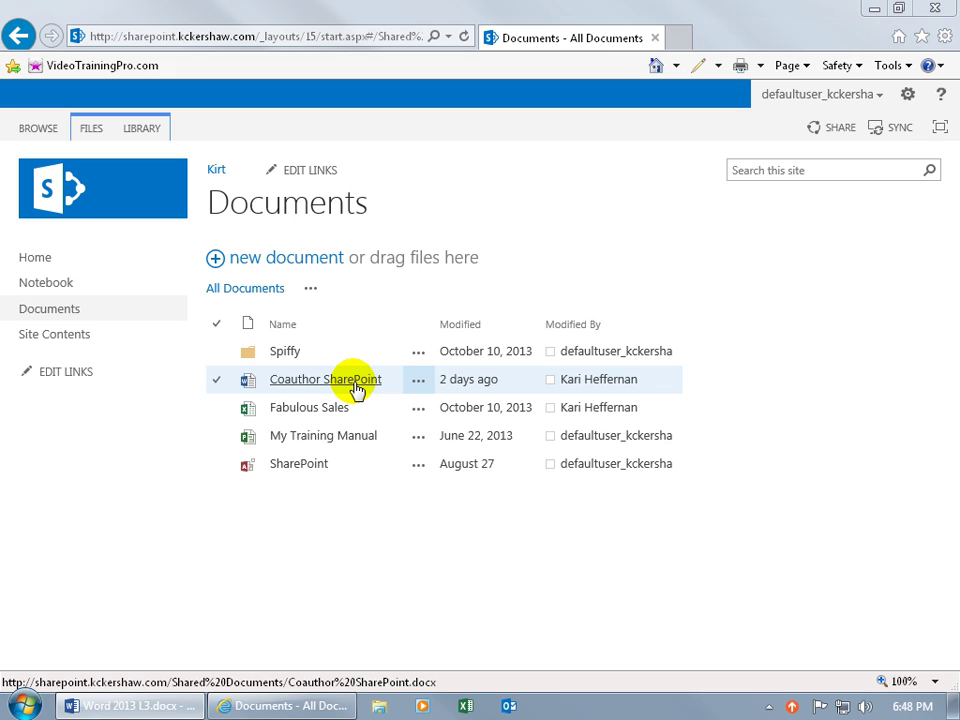
Step: Check out the Coauthor SharePoint document from the Documents library
{"action": "left_click", "coordinate": [420, 385]}
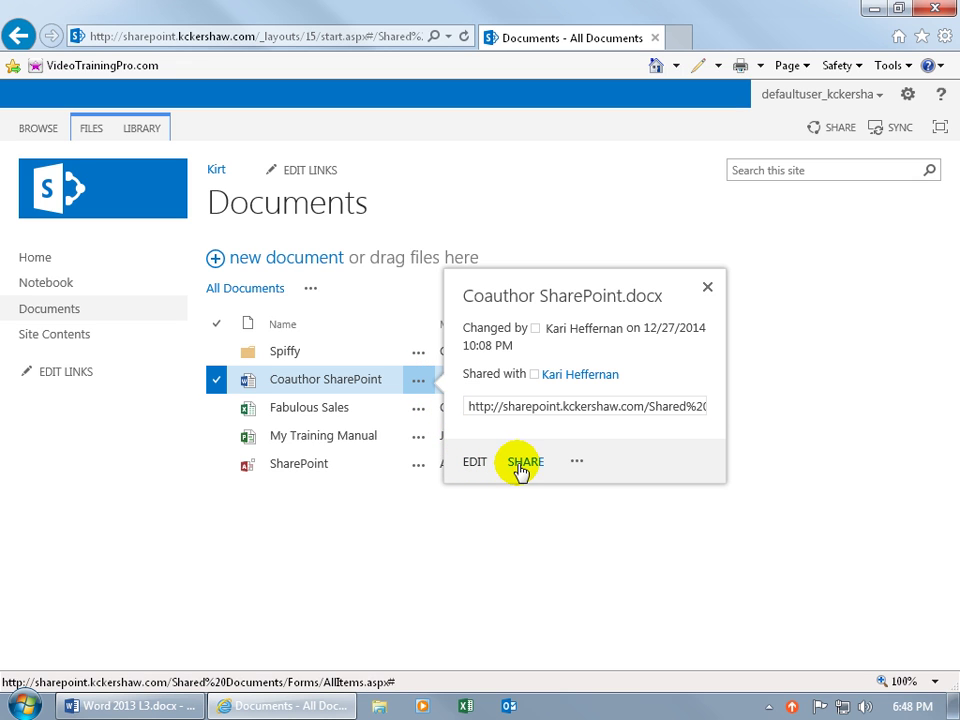
{"action": "left_click", "coordinate": [578, 462]}
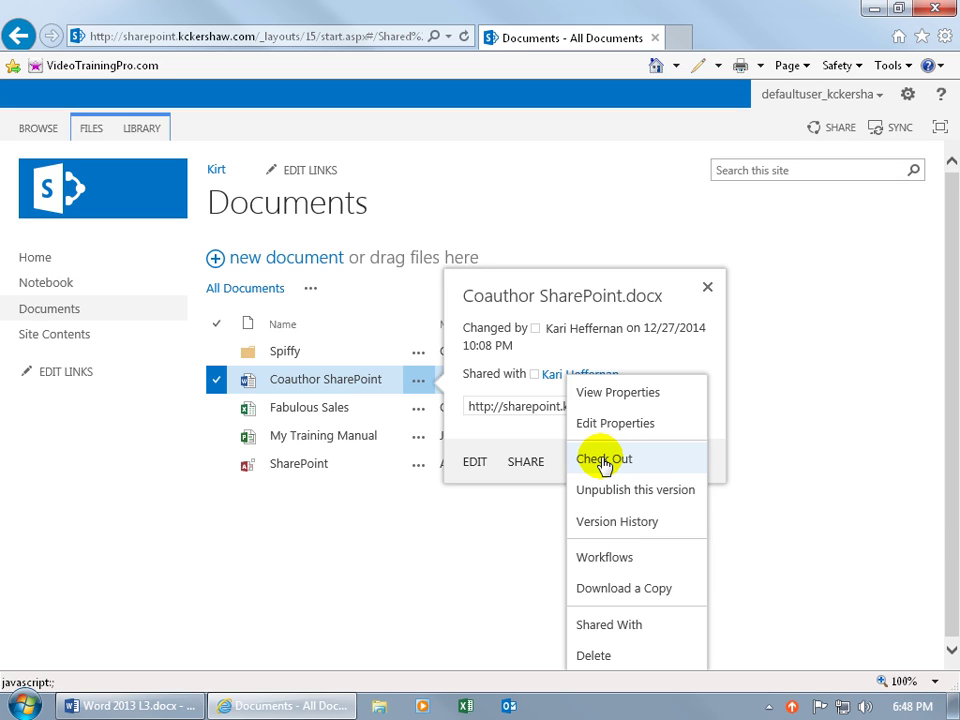
{"action": "left_click", "coordinate": [603, 460]}
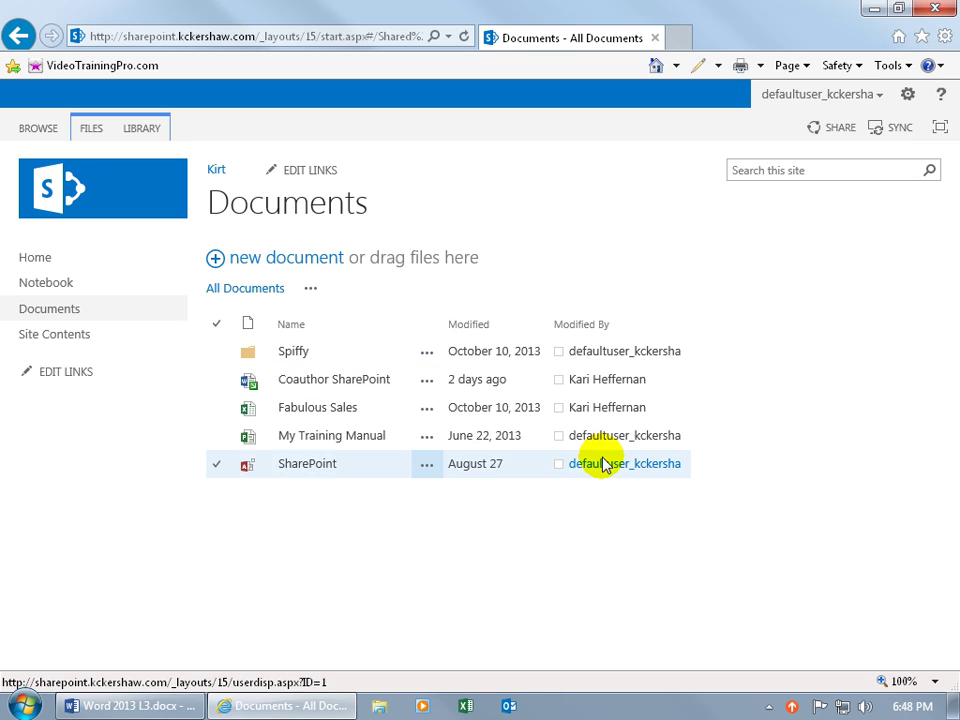
Step: Open the checked-out Coauthor SharePoint document in Word, accepting the security prompts
{"action": "mouse_move", "coordinate": [258, 393]}
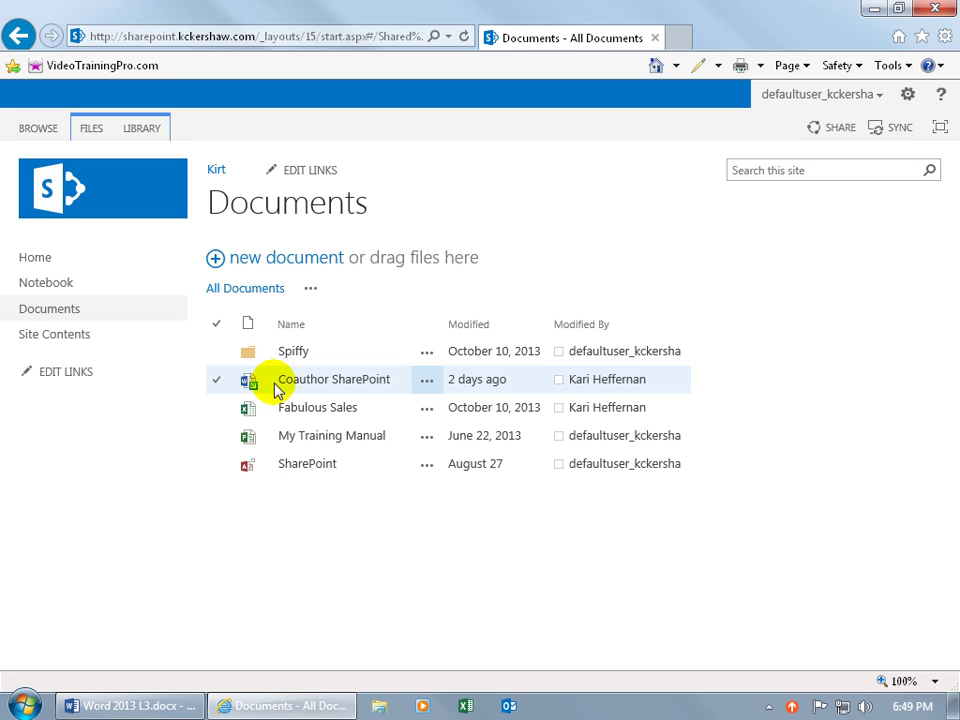
{"action": "left_click", "coordinate": [375, 388]}
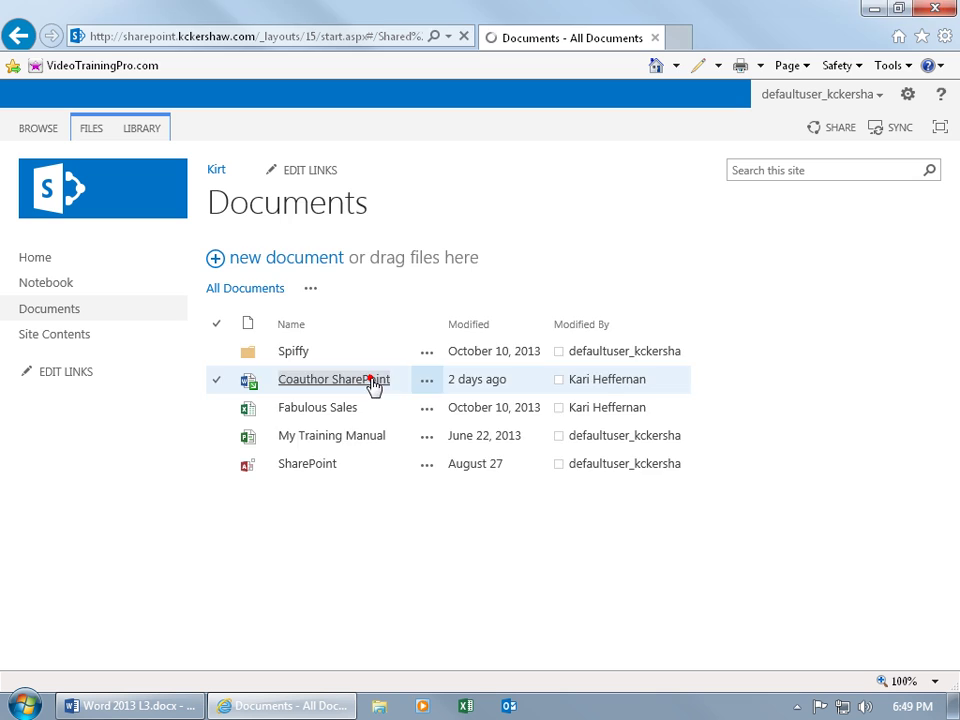
{"action": "left_click", "coordinate": [575, 445]}
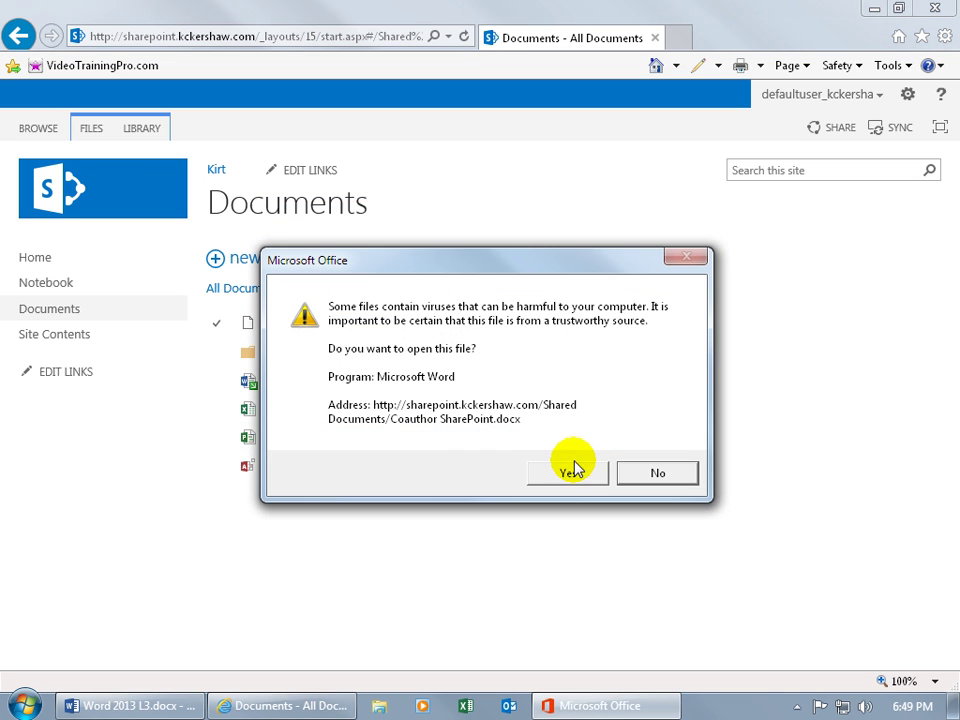
{"action": "left_click", "coordinate": [570, 474]}
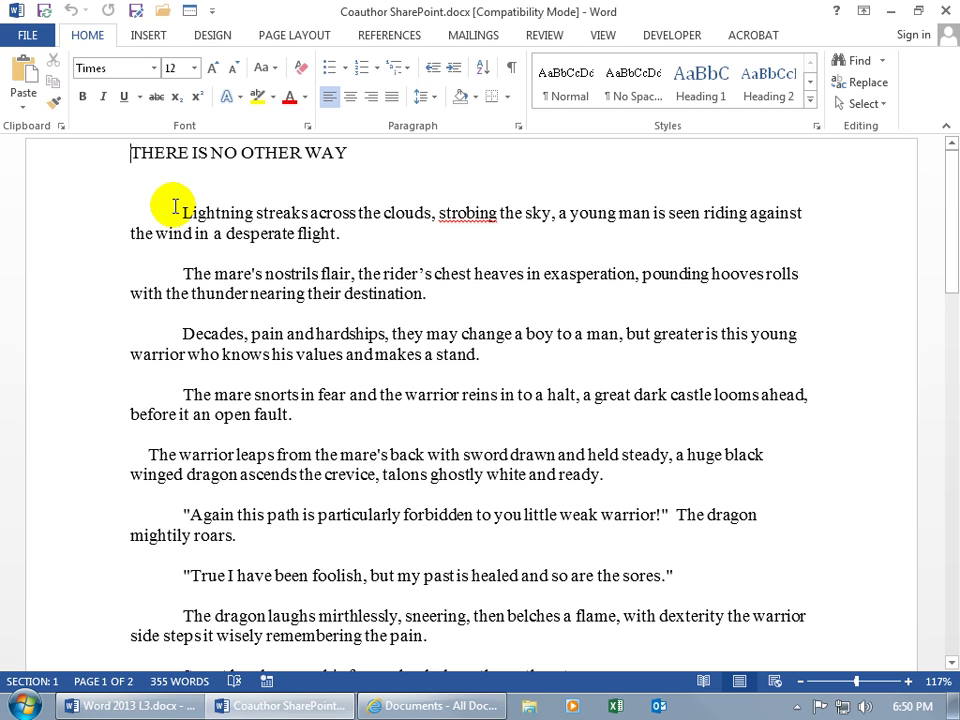
Step: Add "yyy!" to the end of the title THERE IS NO OTHER WAY and save the document
{"action": "left_click", "coordinate": [131, 153]}
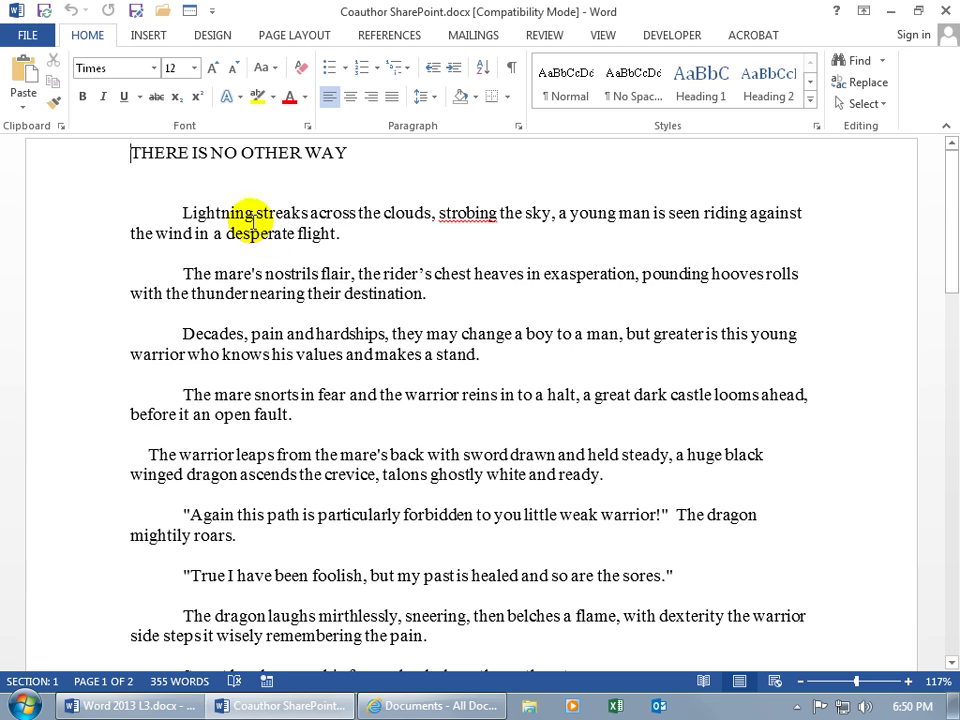
{"action": "left_click", "coordinate": [349, 153]}
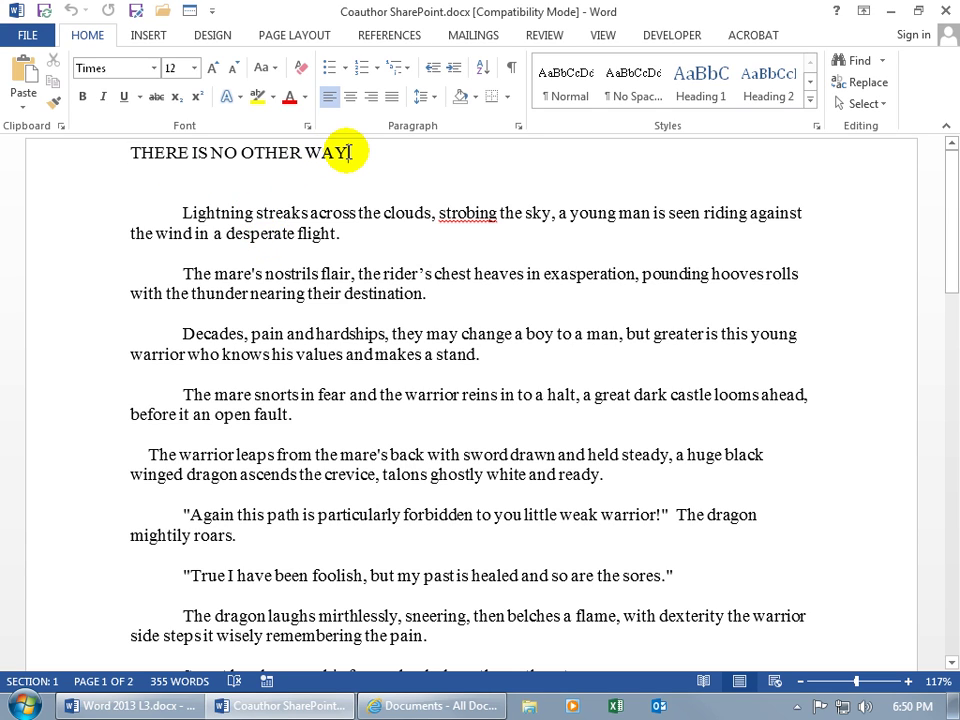
{"action": "type", "text": "yyy!"}
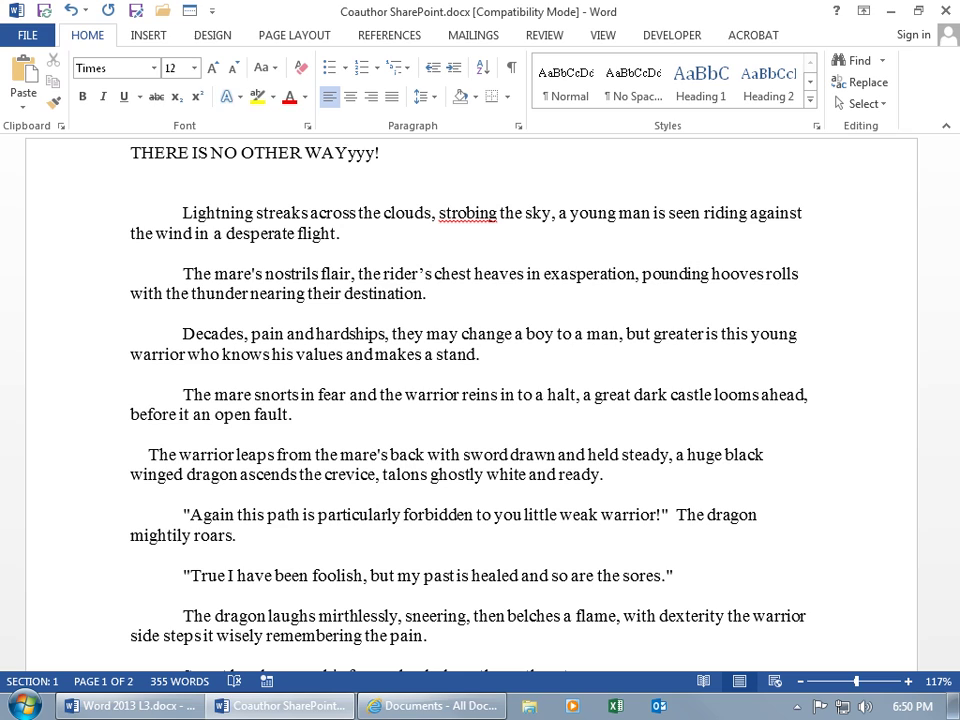
{"action": "left_click", "coordinate": [45, 17]}
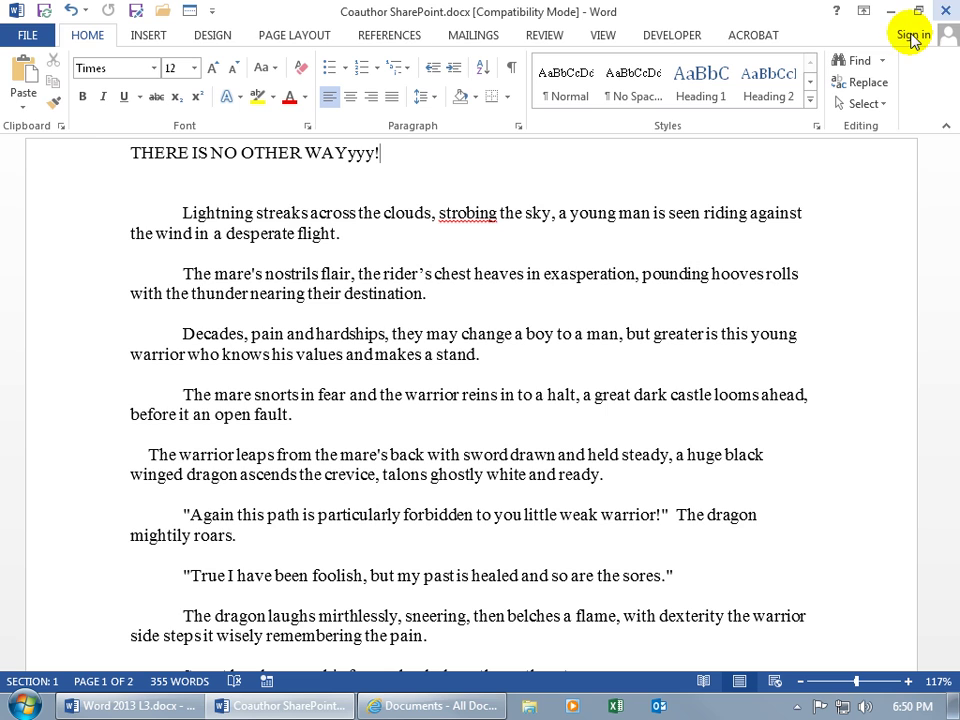
Step: Review the document's check-out information, then close the document without checking it in
{"action": "left_click", "coordinate": [30, 38]}
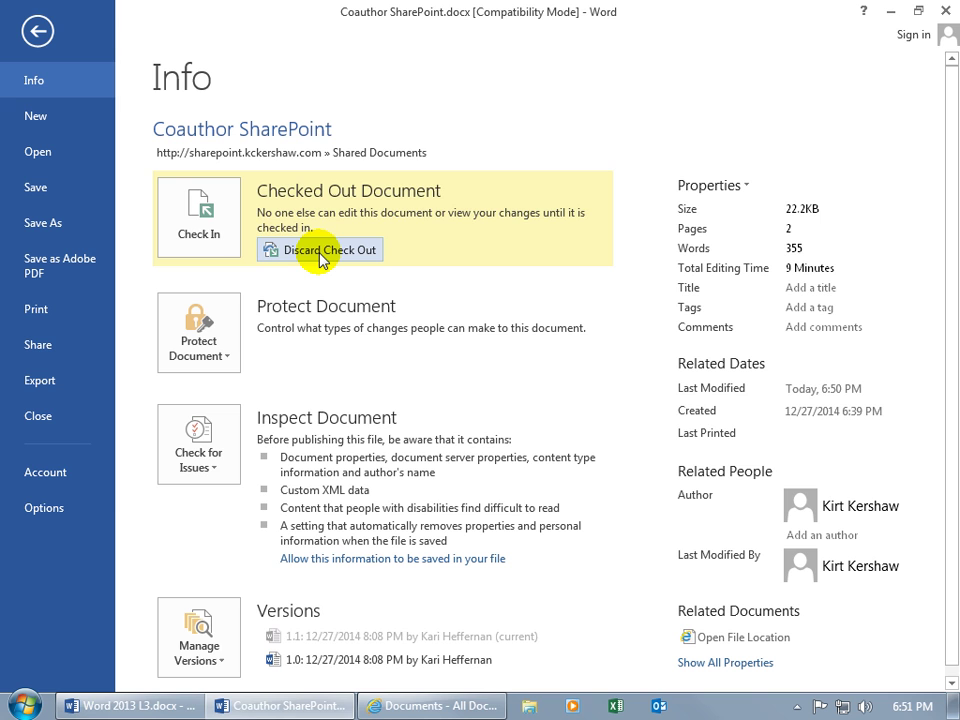
{"action": "left_click", "coordinate": [38, 32]}
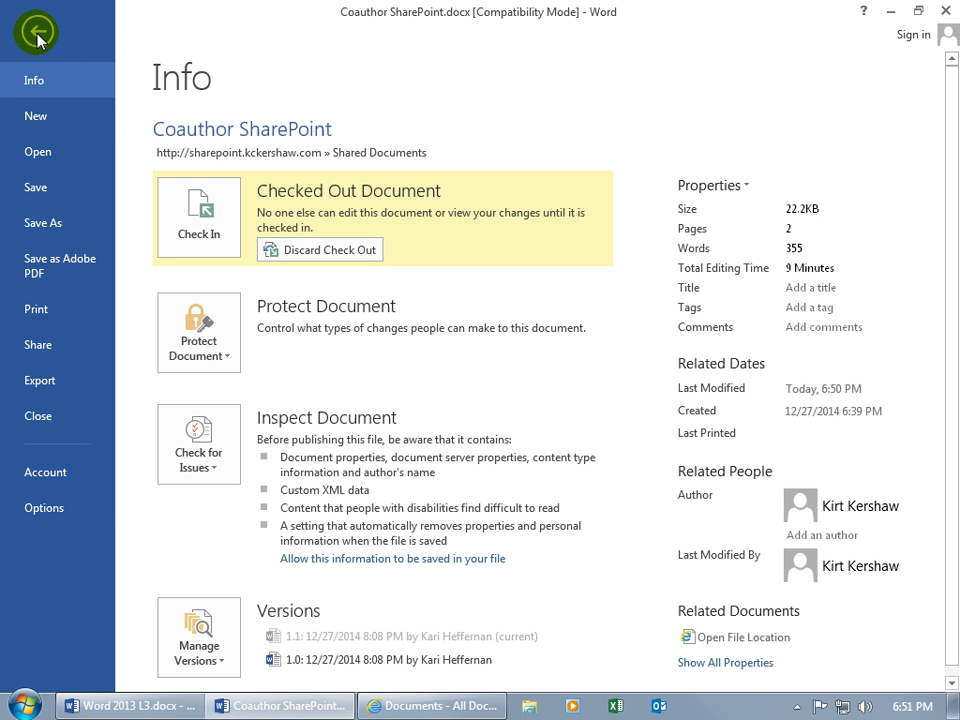
{"action": "left_click", "coordinate": [945, 10]}
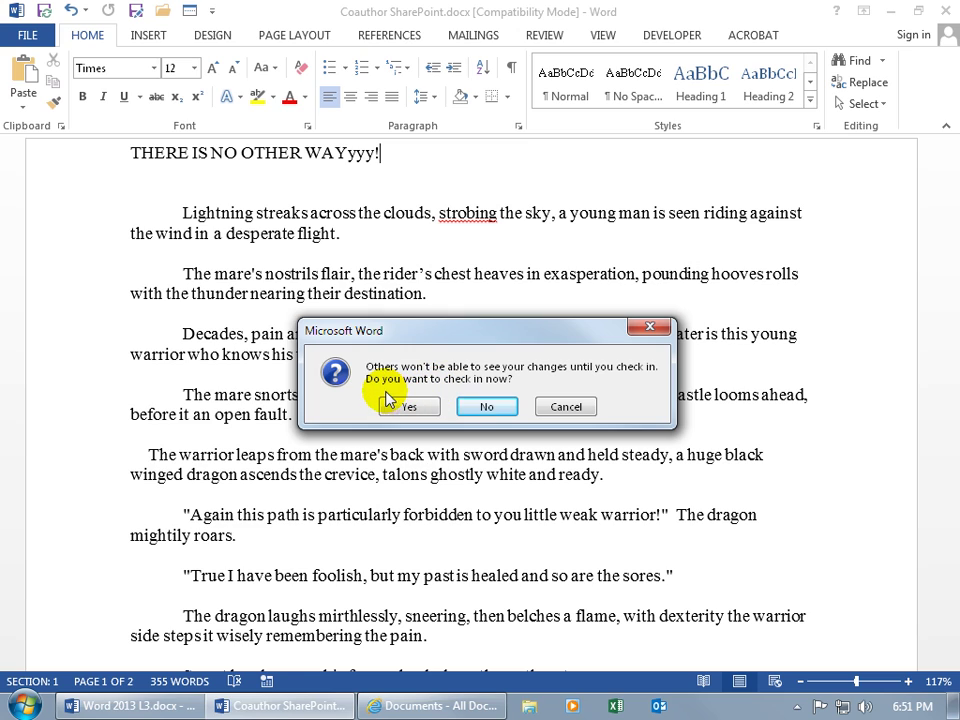
{"action": "left_click", "coordinate": [500, 408]}
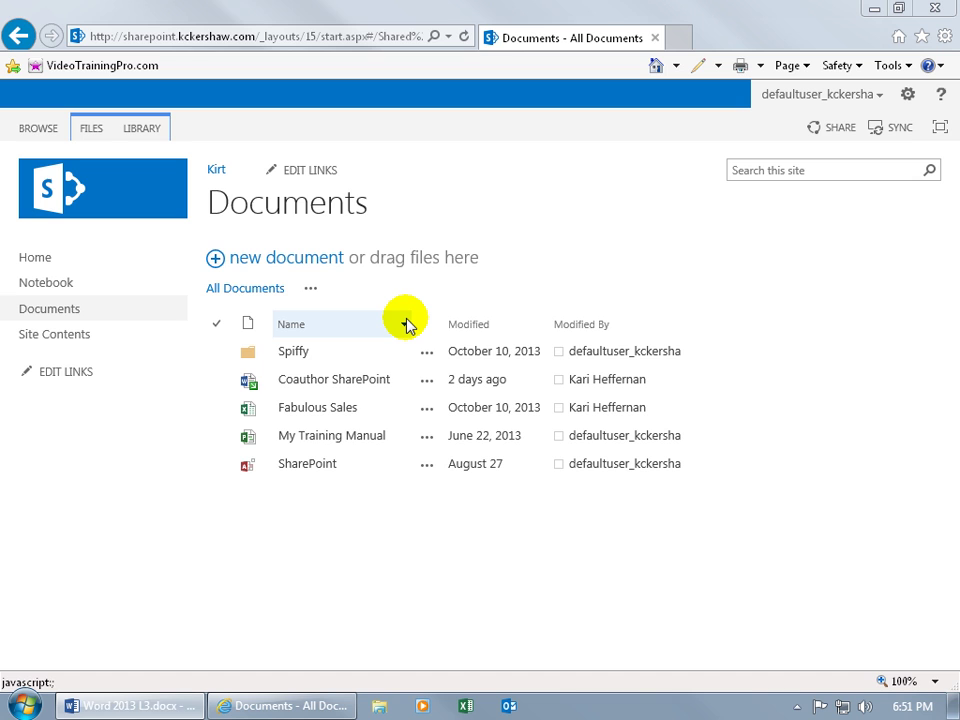
Step: Refresh the Documents library and reopen the checked-out Coauthor SharePoint document in Word
{"action": "left_click", "coordinate": [463, 37]}
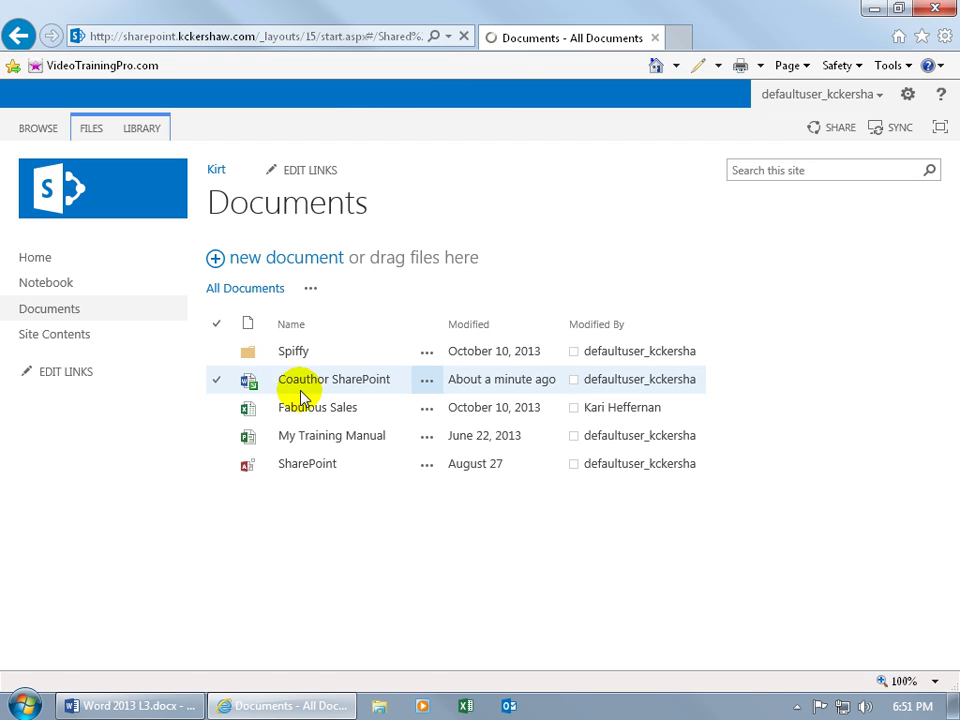
{"action": "left_click", "coordinate": [249, 385]}
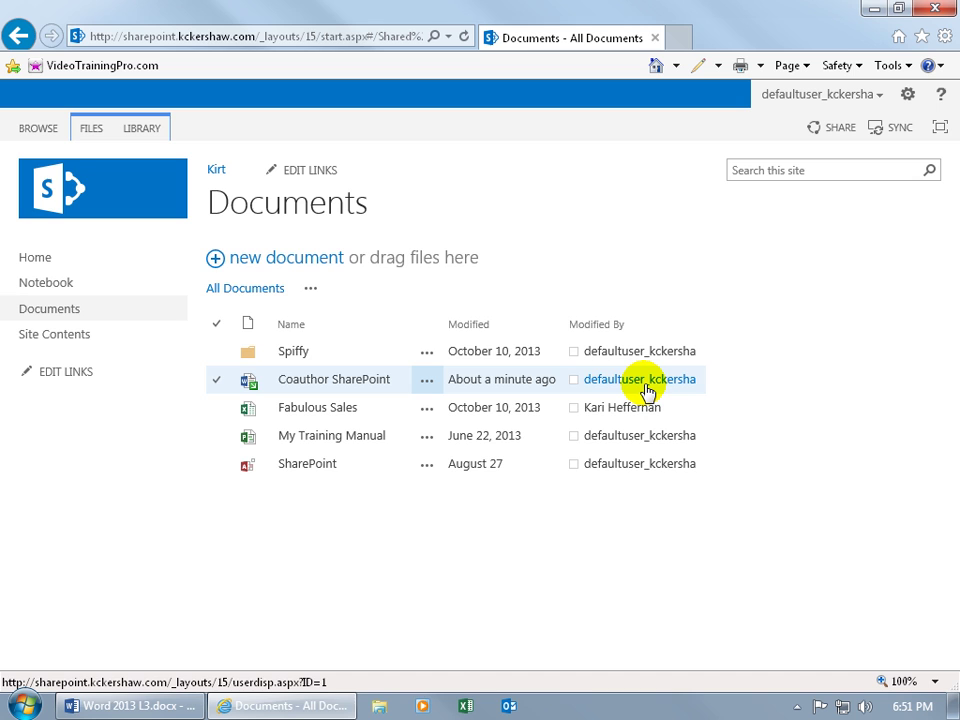
{"action": "left_click", "coordinate": [364, 388]}
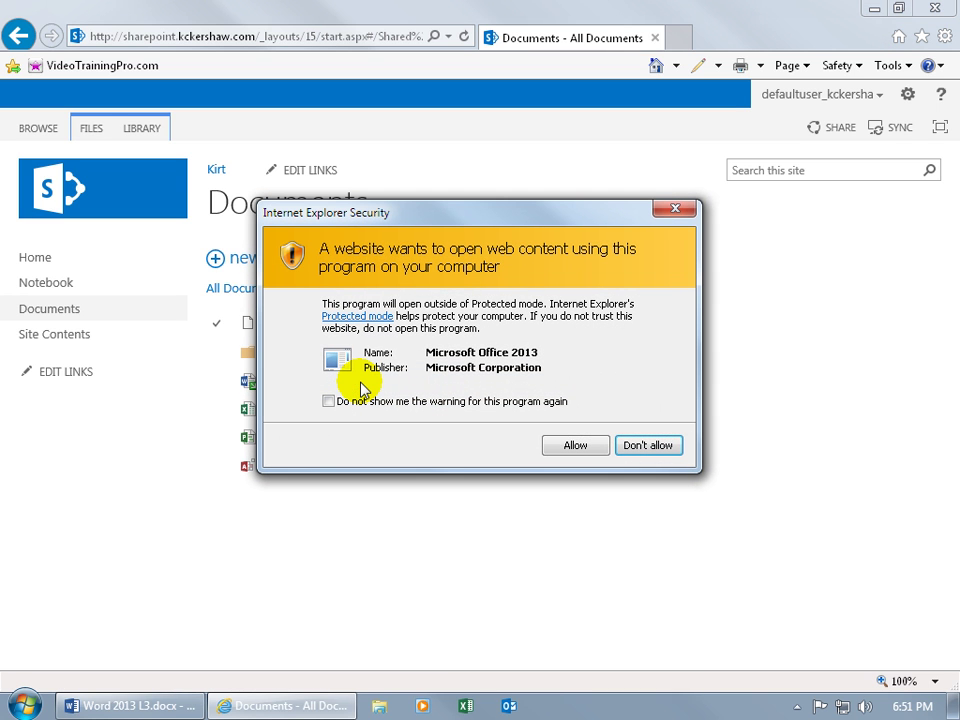
{"action": "left_click", "coordinate": [574, 447]}
{"action": "left_click", "coordinate": [570, 474]}
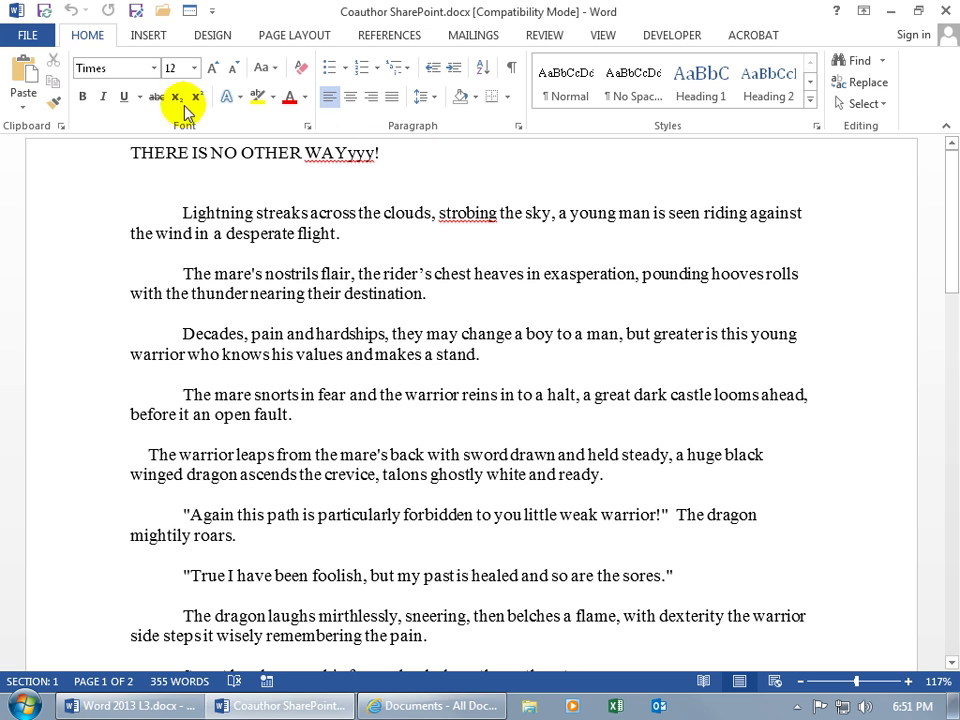
Step: Start checking in the Coauthor SharePoint document from Word
{"action": "left_click", "coordinate": [30, 33]}
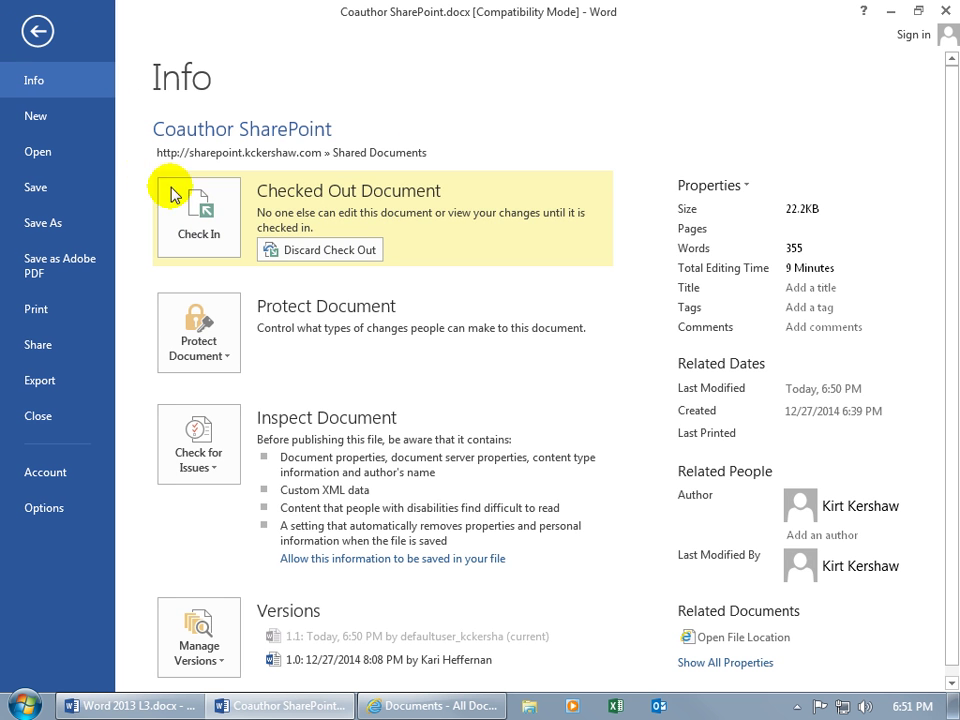
{"action": "left_click", "coordinate": [180, 200]}
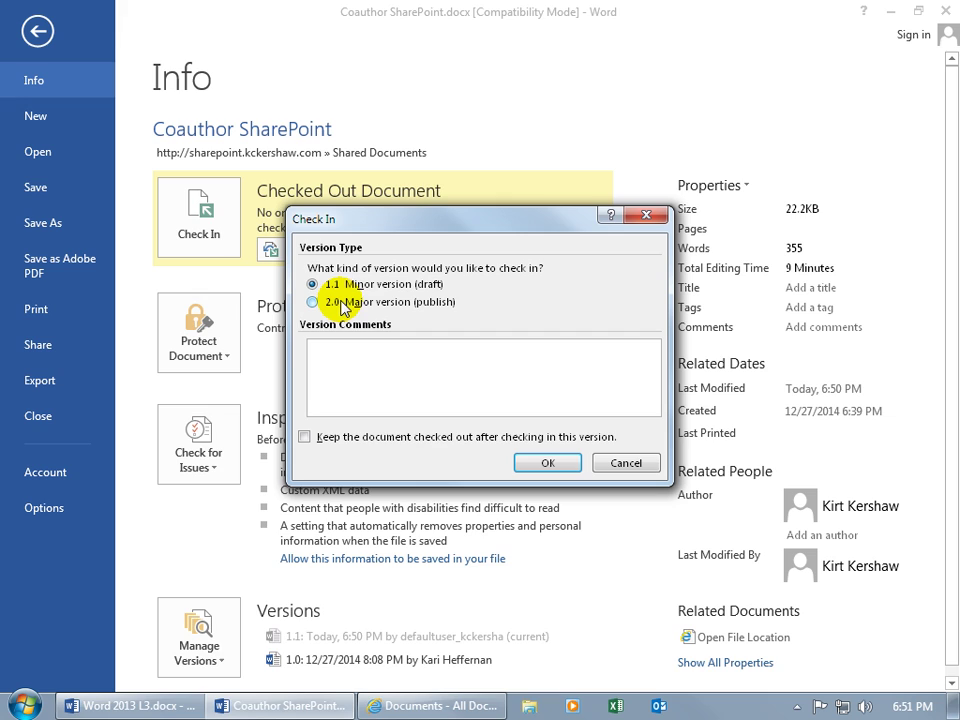